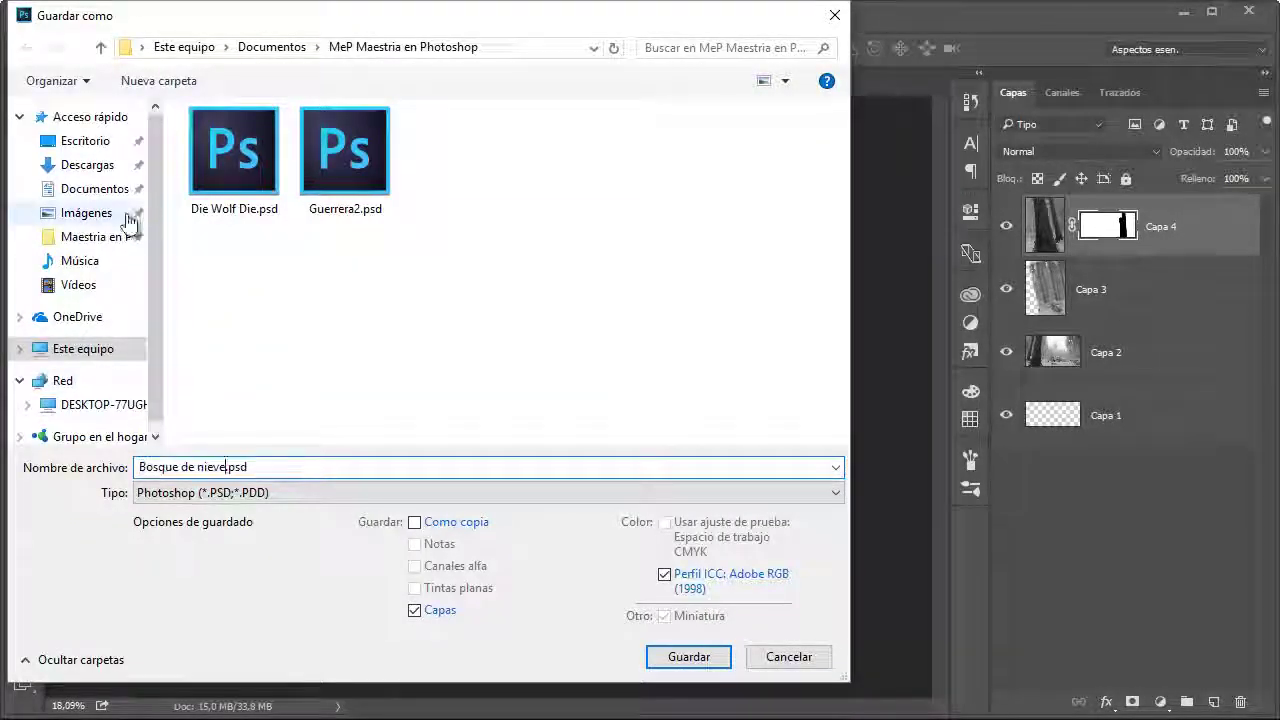
Save the forest composite as 'Bosque de nieve.psd'.
click(688, 657)
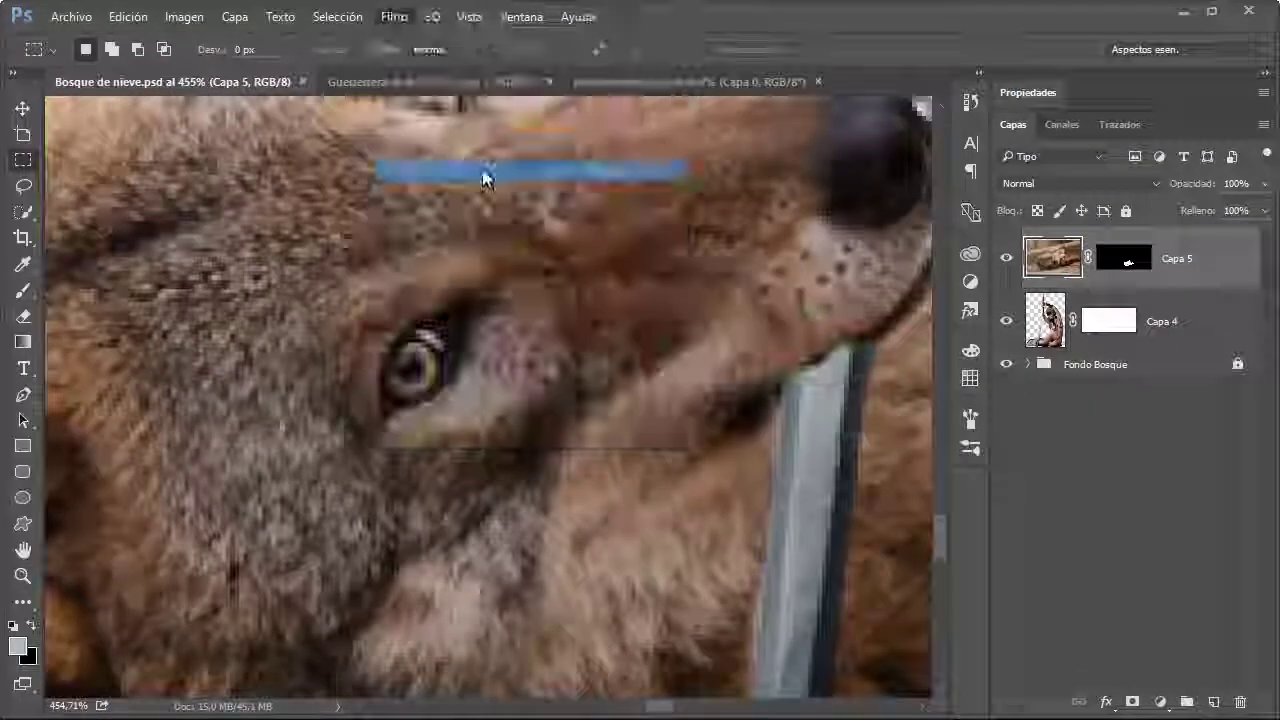
Reshape part of the warrior composite with the Licuar (Liquify) filter.
click(484, 173)
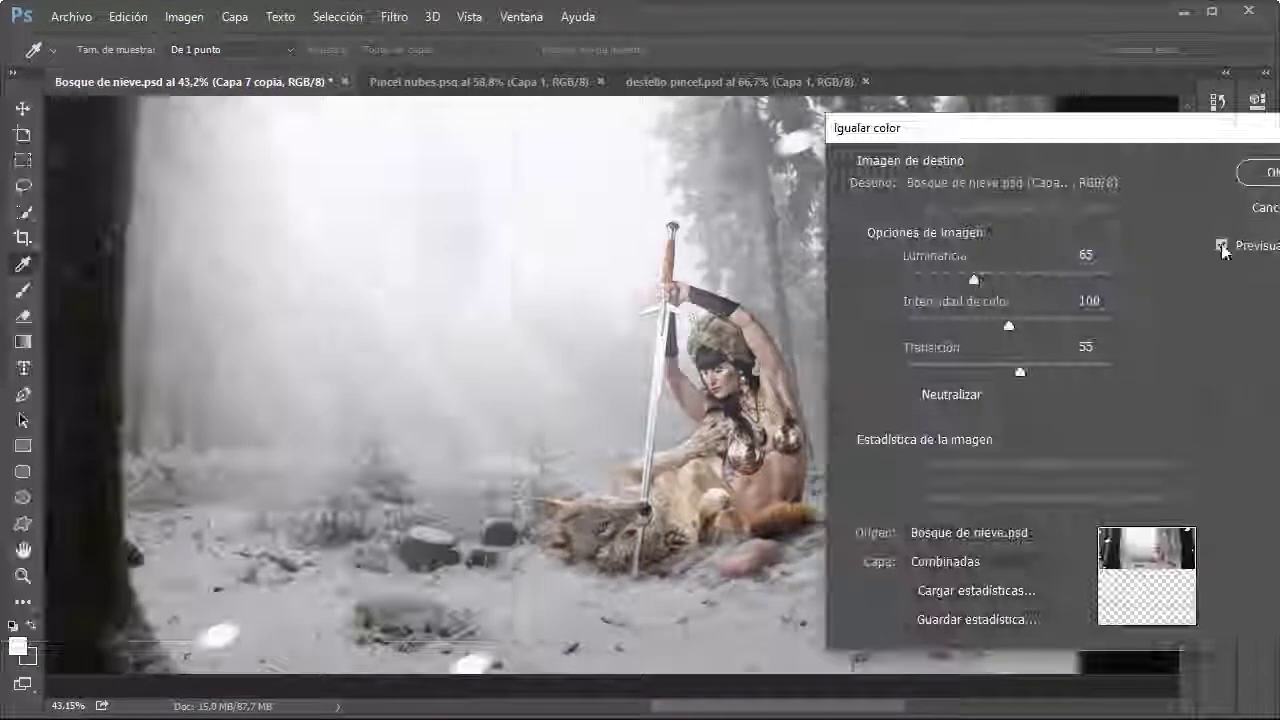
Lower the warrior layer's Igualar color luminance from 65 to 51.
drag(974, 278, 934, 280)
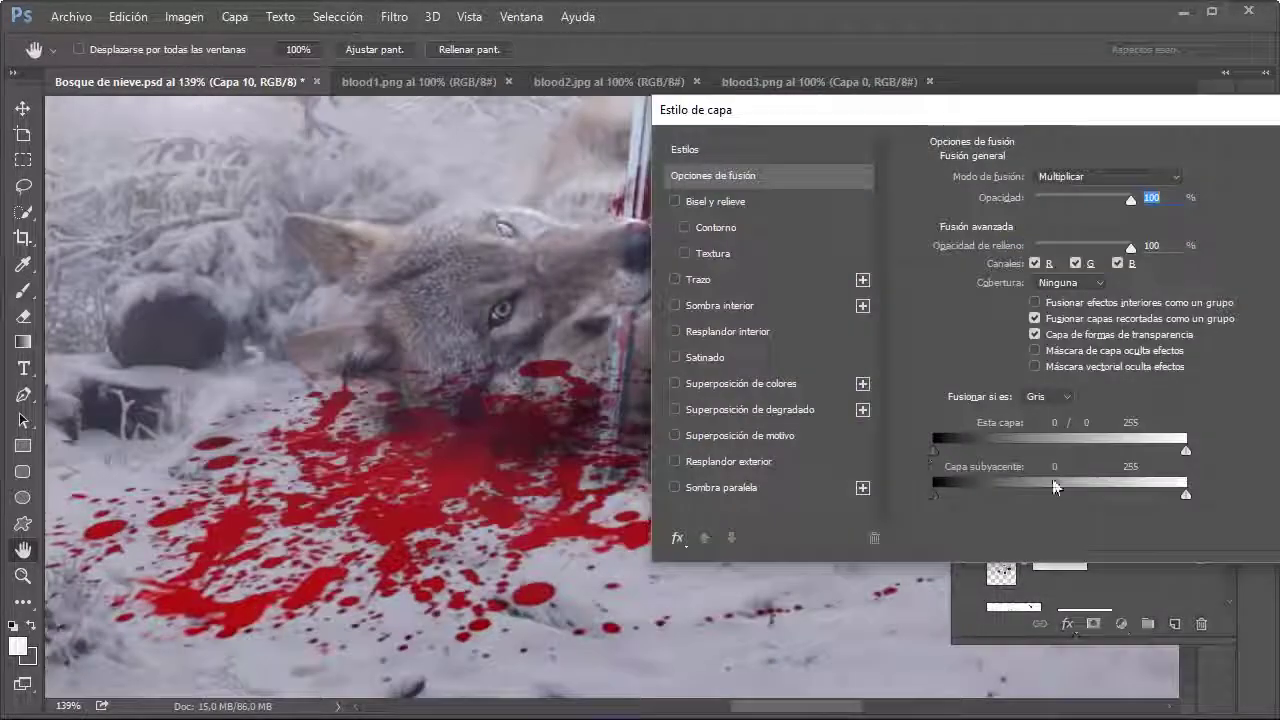
Set Capa 10's Capa subyacente blend slider to 57 so the snow shows through the blood.
drag(1044, 501, 1119, 513)
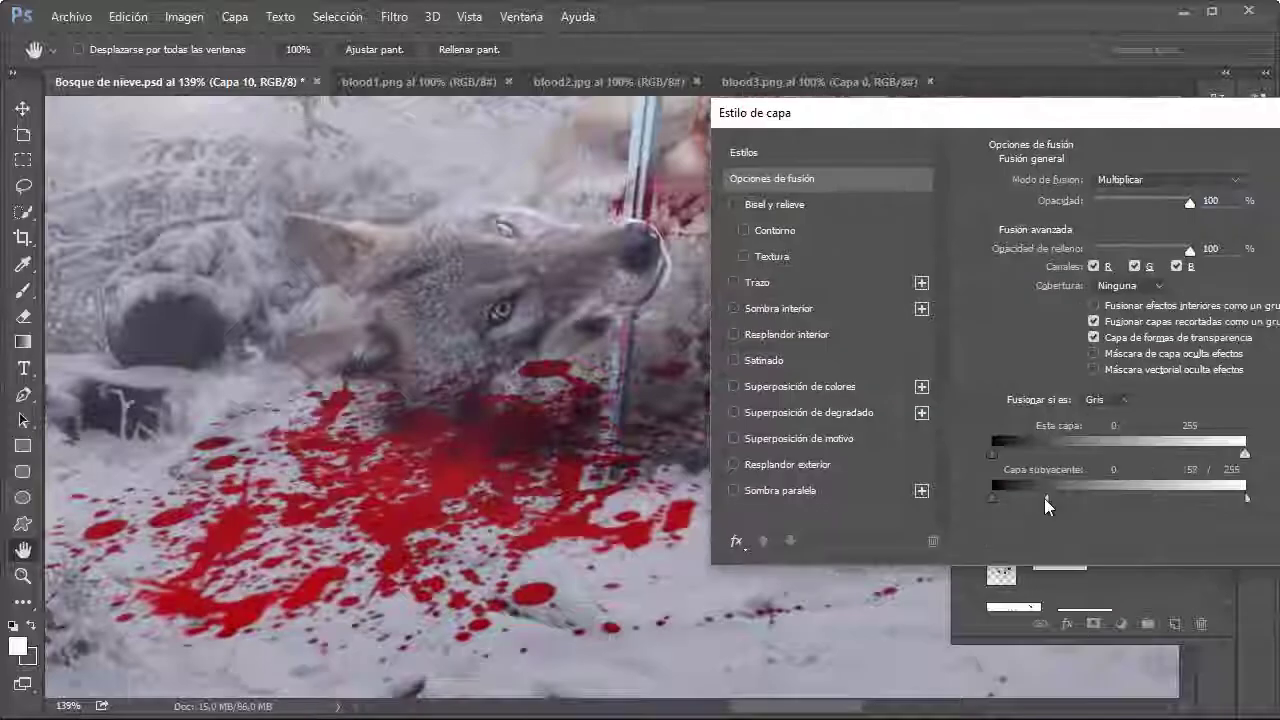